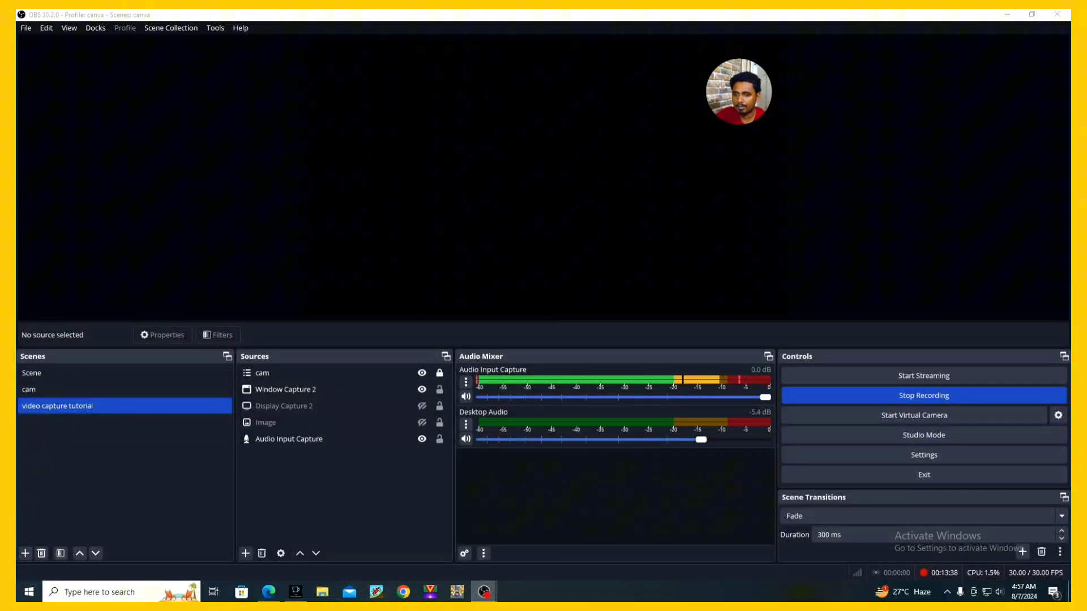
Point Window Capture 2 at the msedge.exe New tab window behind the webcam circle.
{"action": "left_click", "coordinate": [286, 389]}
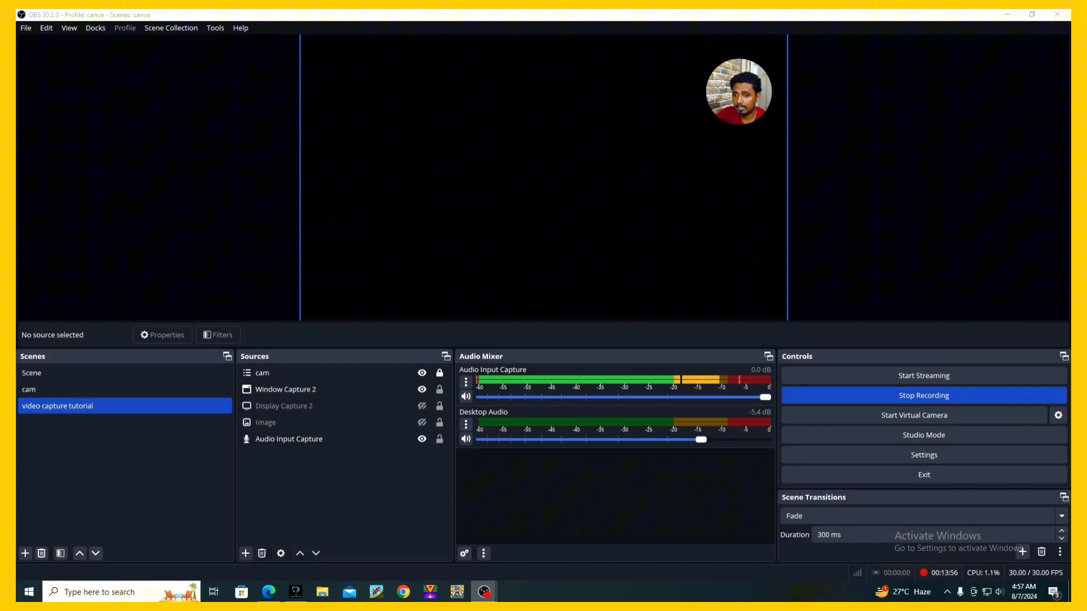
{"action": "left_click", "coordinate": [262, 373]}
{"action": "left_click", "coordinate": [544, 212]}
{"action": "left_click", "coordinate": [285, 390]}
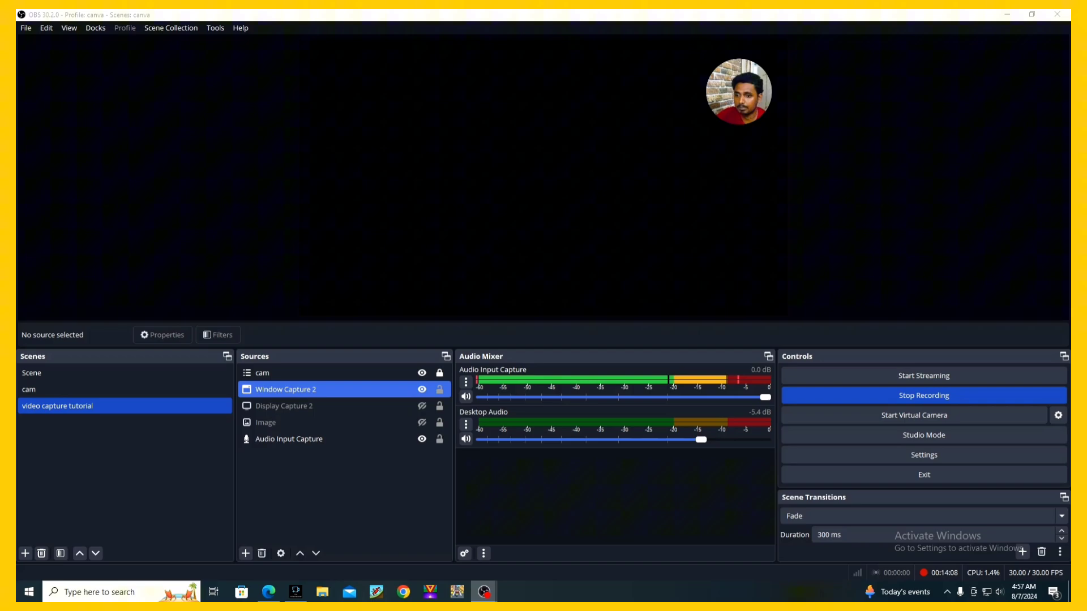
{"action": "left_click", "coordinate": [544, 178]}
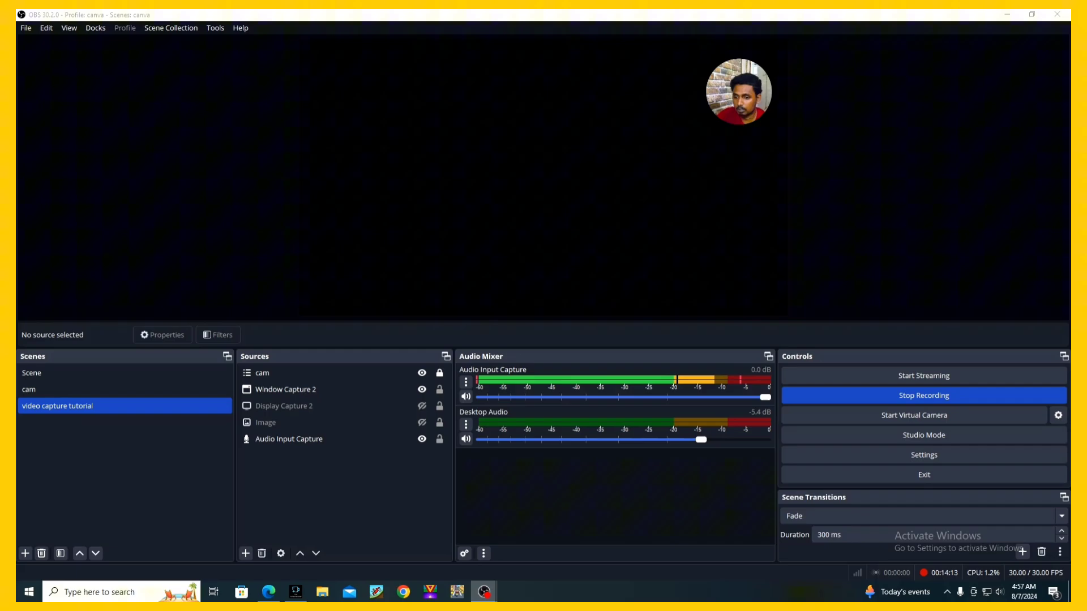
{"action": "left_click", "coordinate": [269, 592]}
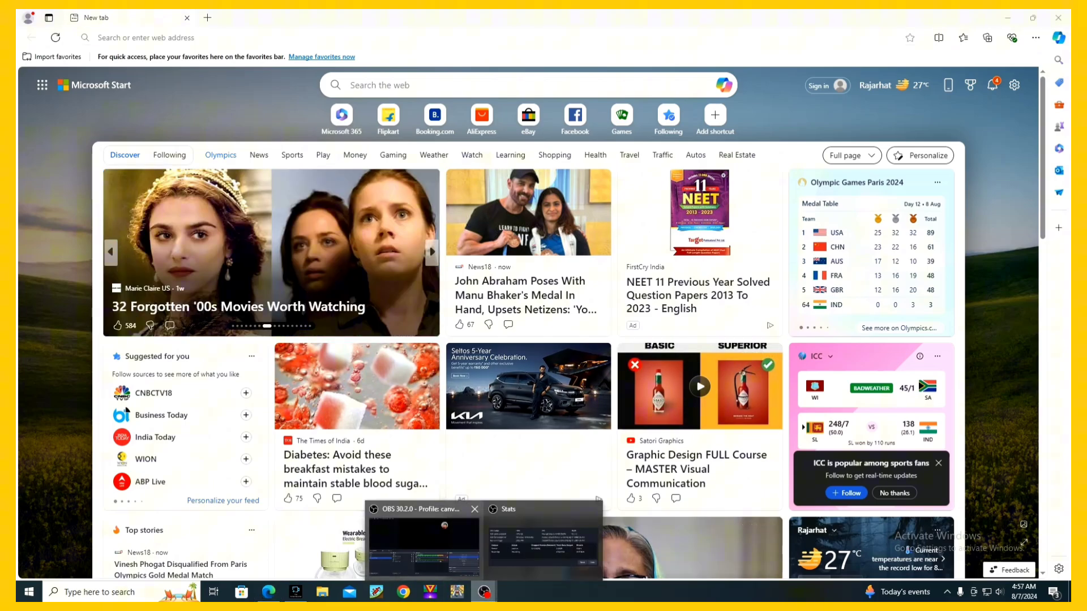
{"action": "left_click", "coordinate": [485, 592]}
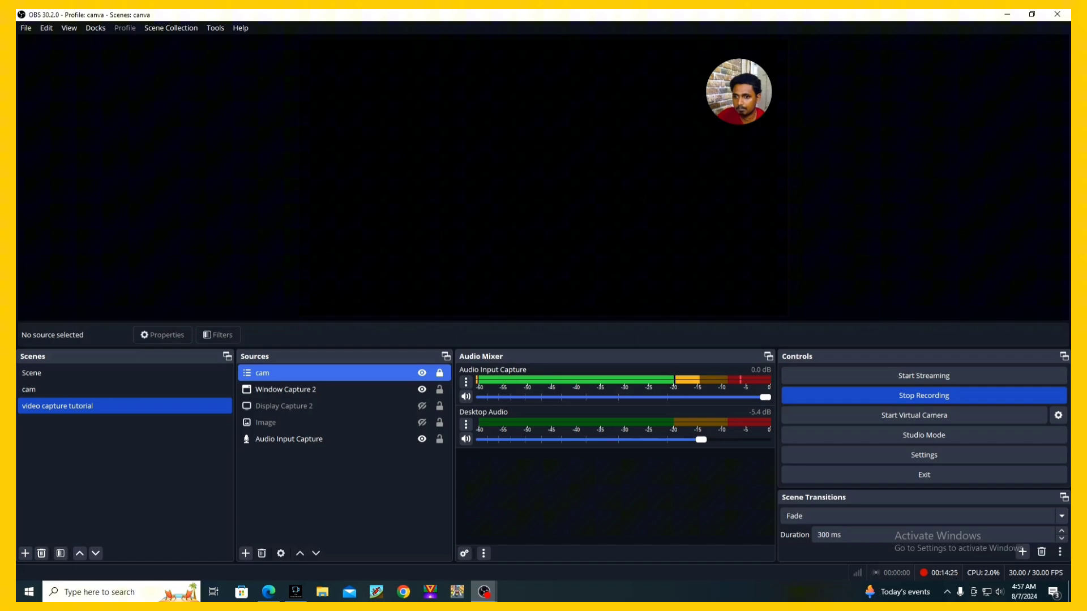
{"action": "left_click", "coordinate": [286, 389]}
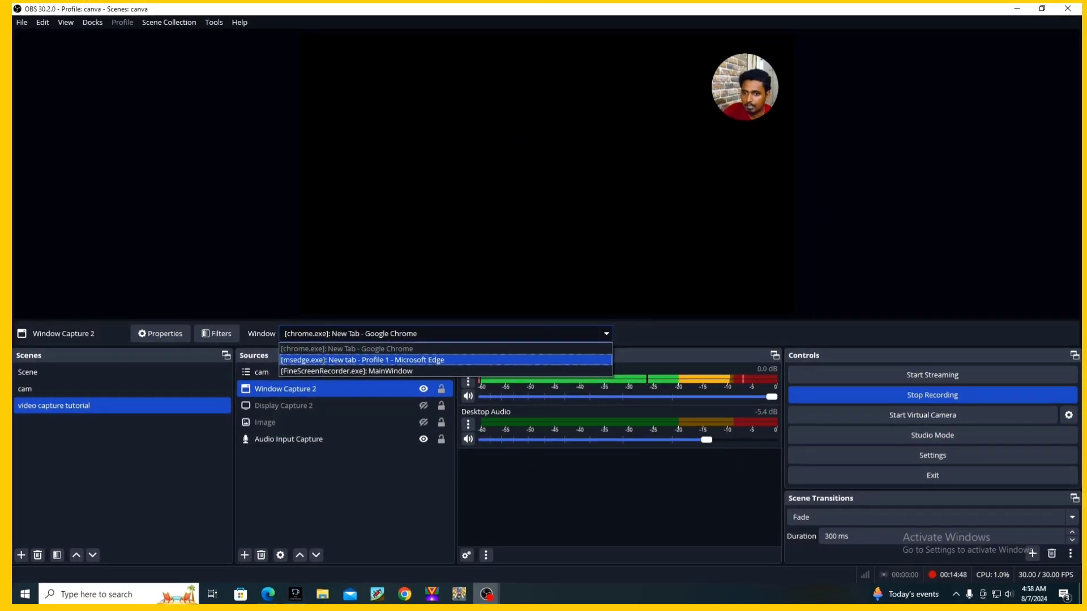
{"action": "left_click", "coordinate": [447, 360]}
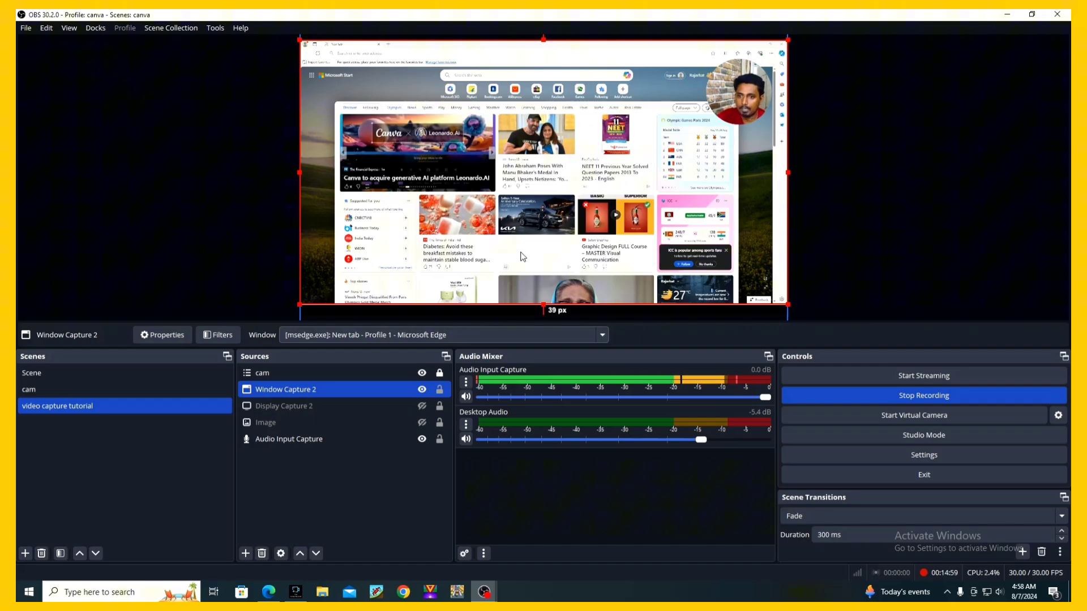
Bring the Edge new-tab window to the foreground, then head back toward OBS Studio.
{"action": "left_click", "coordinate": [269, 592]}
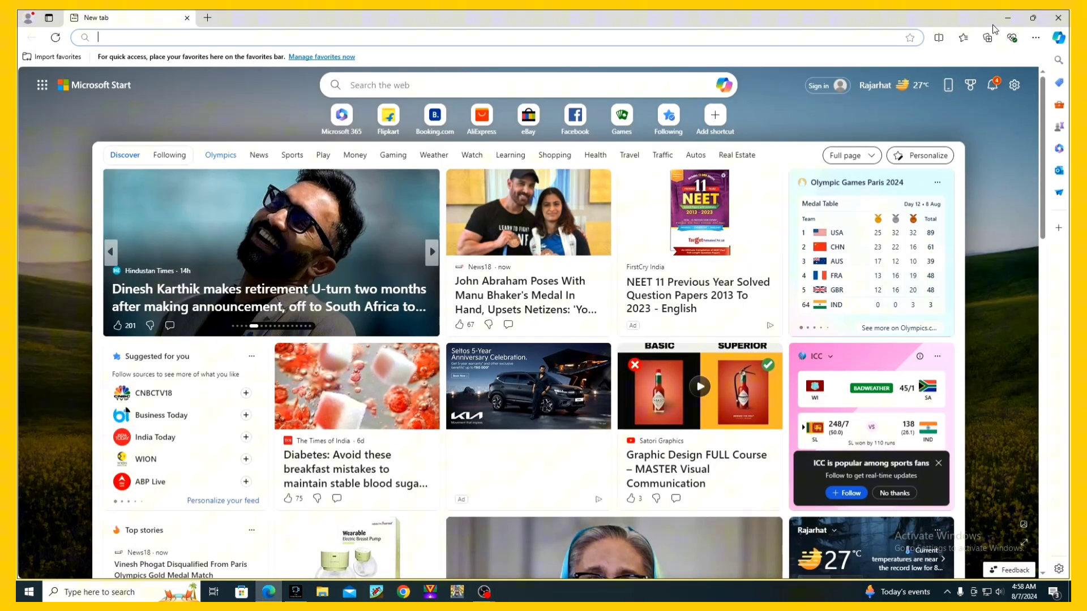
{"action": "left_click", "coordinate": [1007, 17]}
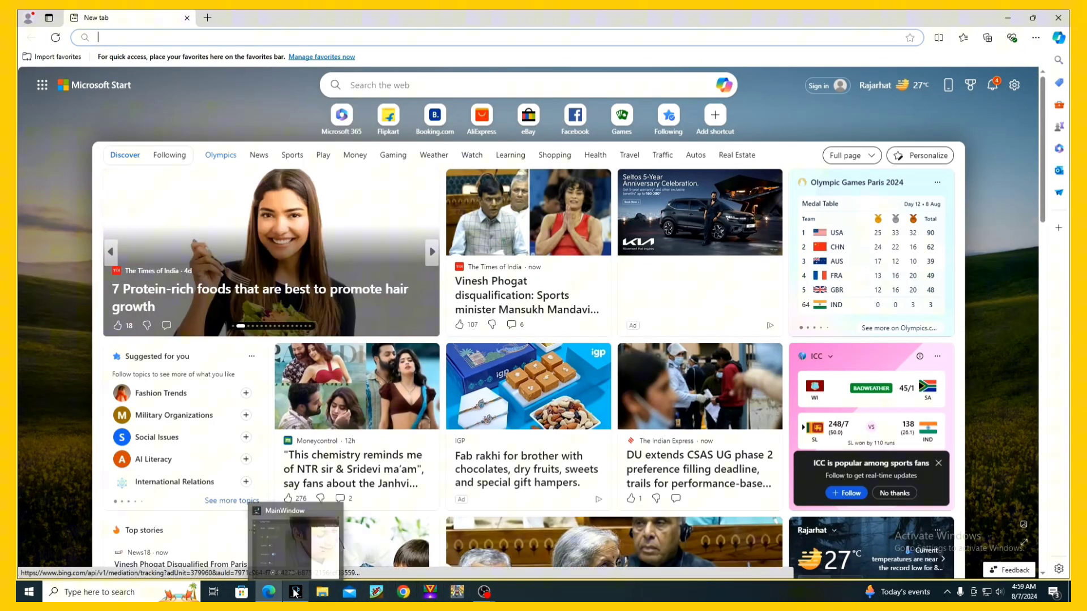
{"action": "mouse_move", "coordinate": [485, 592]}
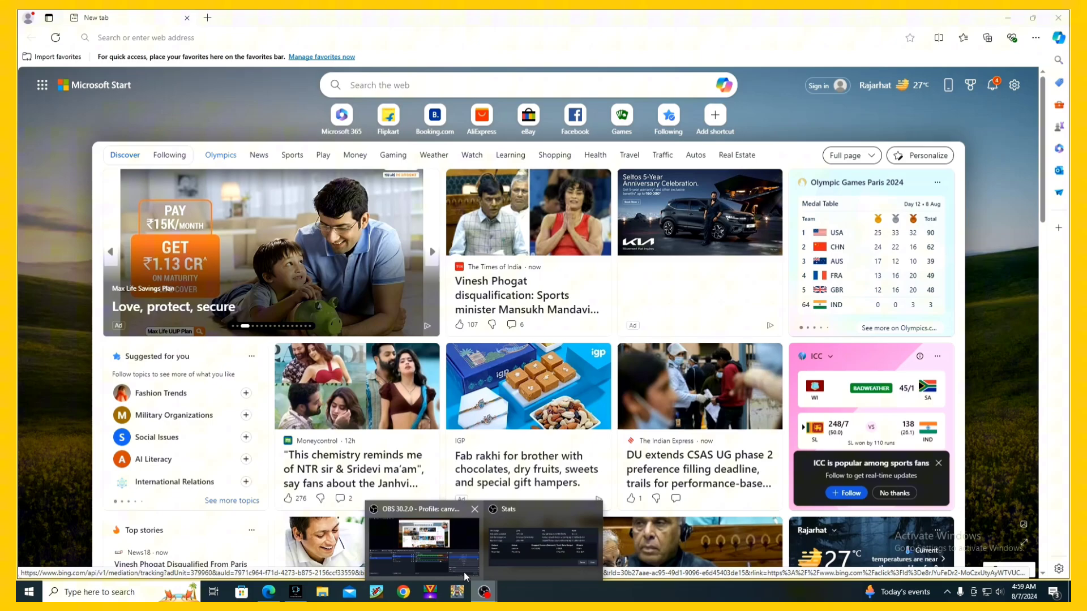
Bring OBS Studio forward to see the captured Edge page behind the round webcam.
{"action": "left_click", "coordinate": [423, 540]}
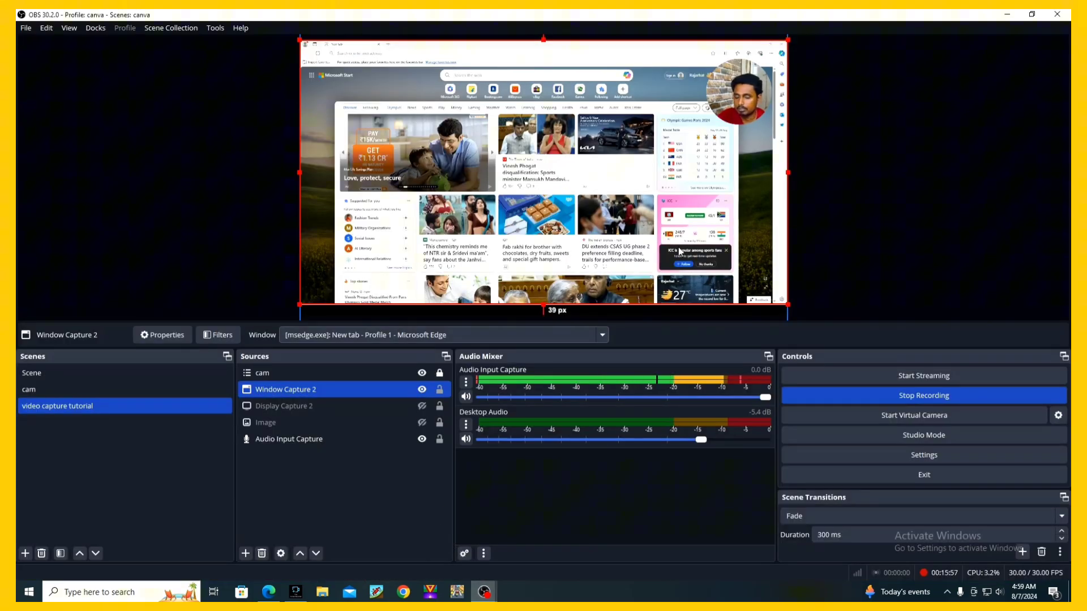